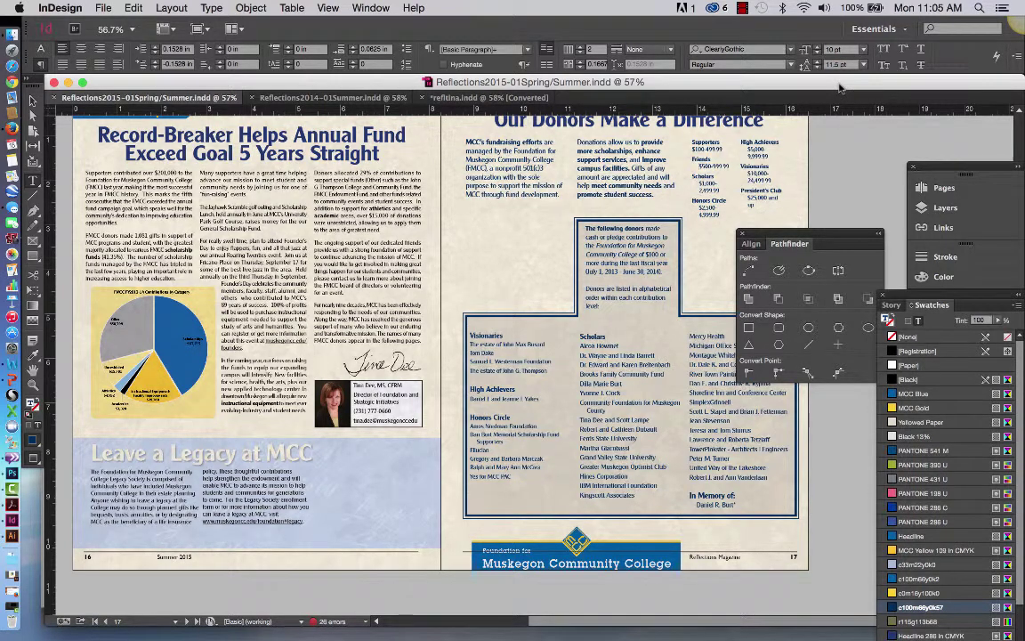
- Scroll the spread and dismiss the donor page's text context menu without applying anything
scroll(602, 238, up, 3)
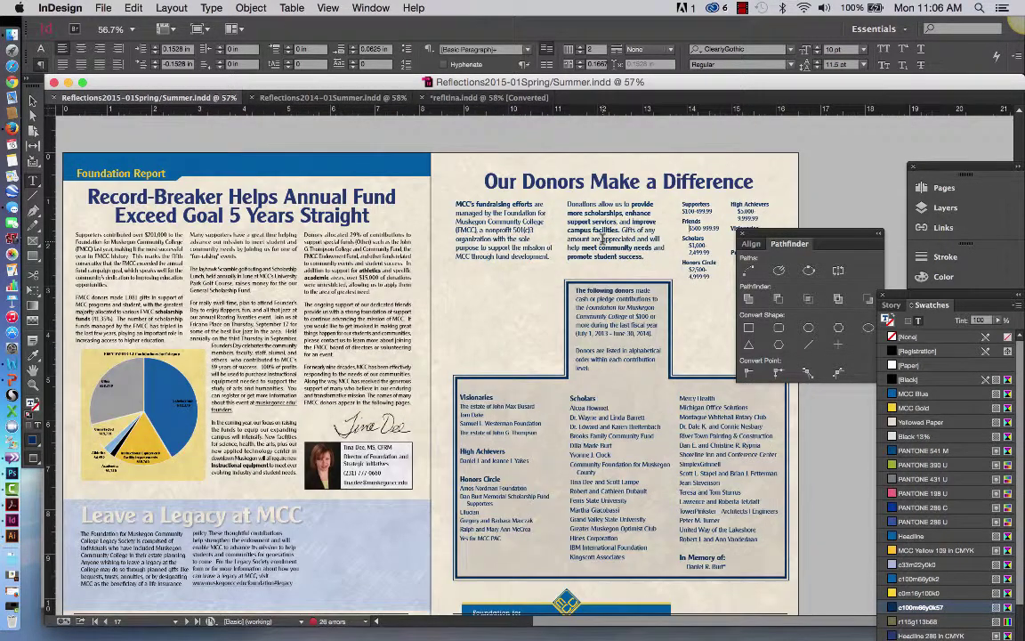
scroll(602, 239, down, 2)
right_click(606, 232)
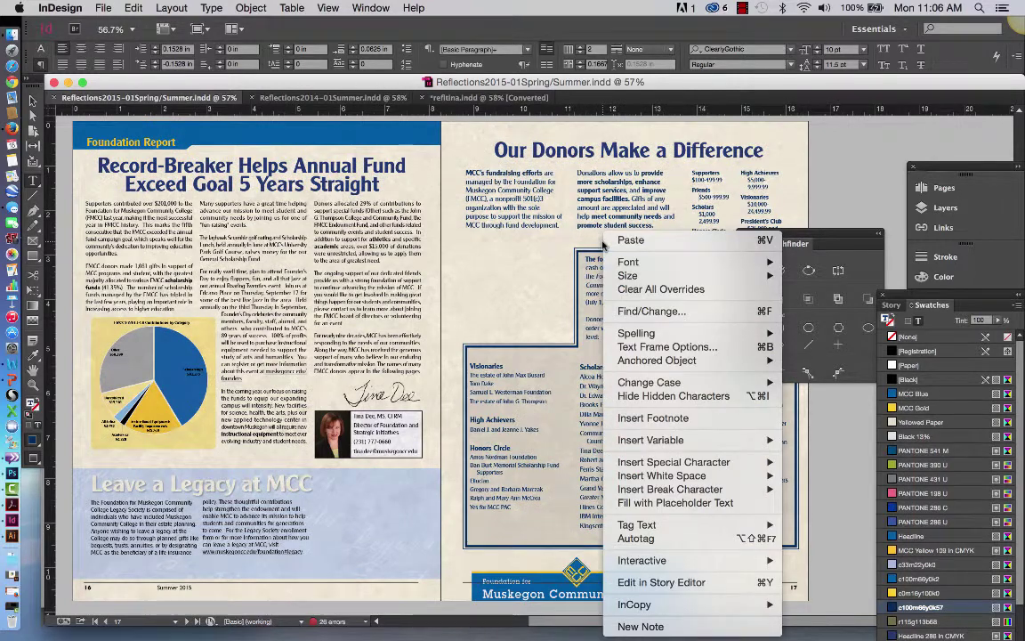
key(Escape)
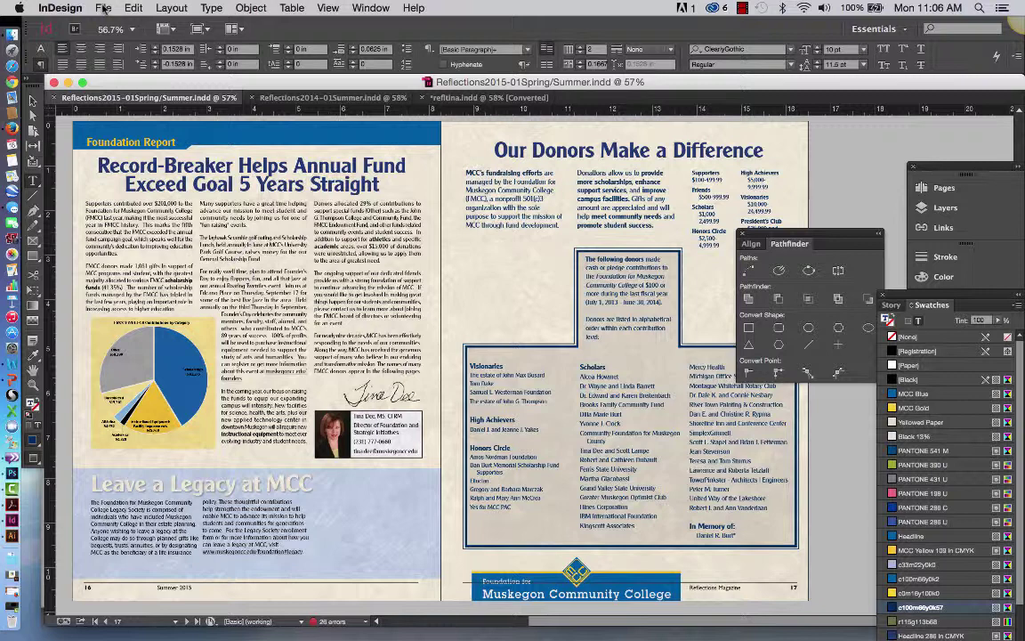
- Run File > Package, review the summary of 22 missing links, and proceed
click(103, 8)
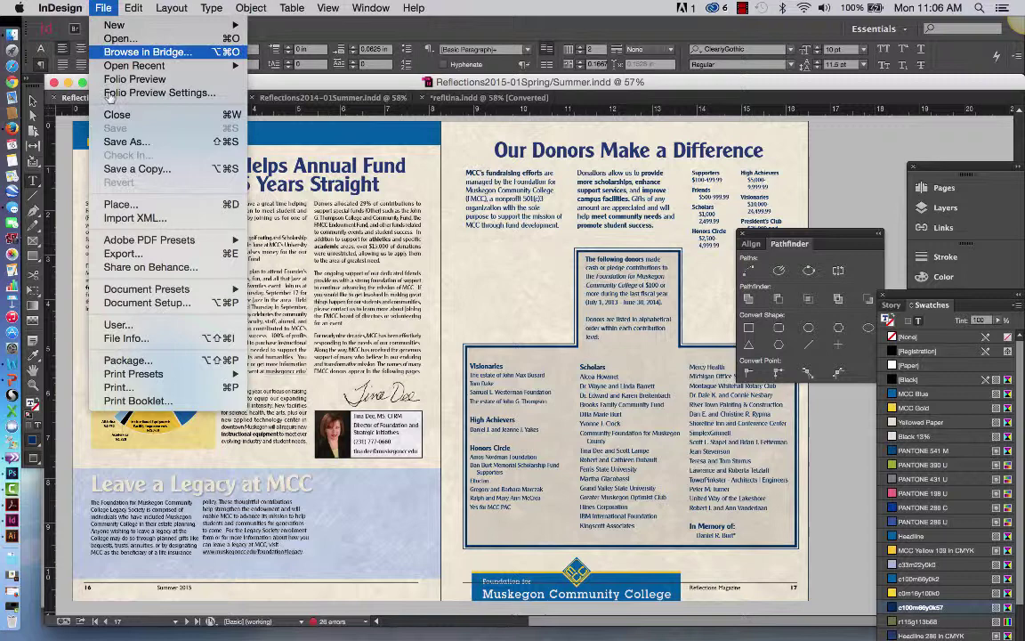
click(125, 360)
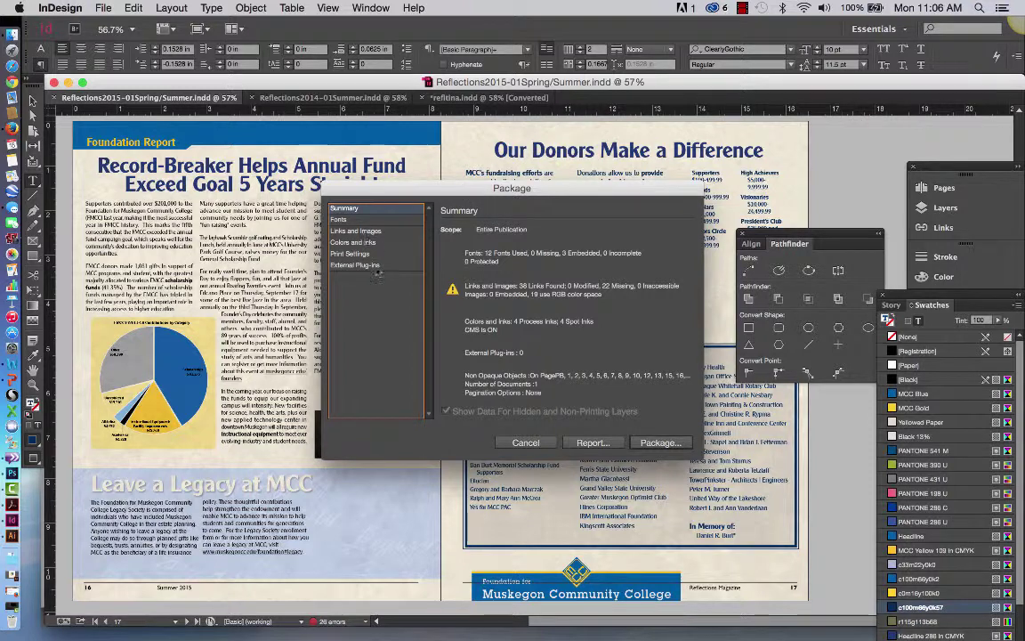
drag(393, 184, 380, 136)
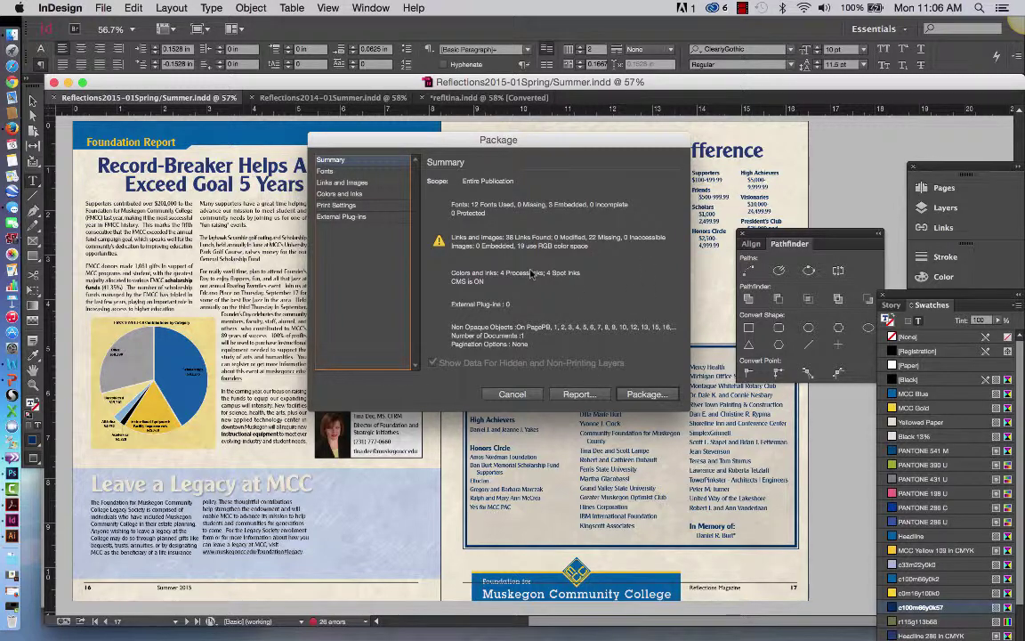
click(646, 394)
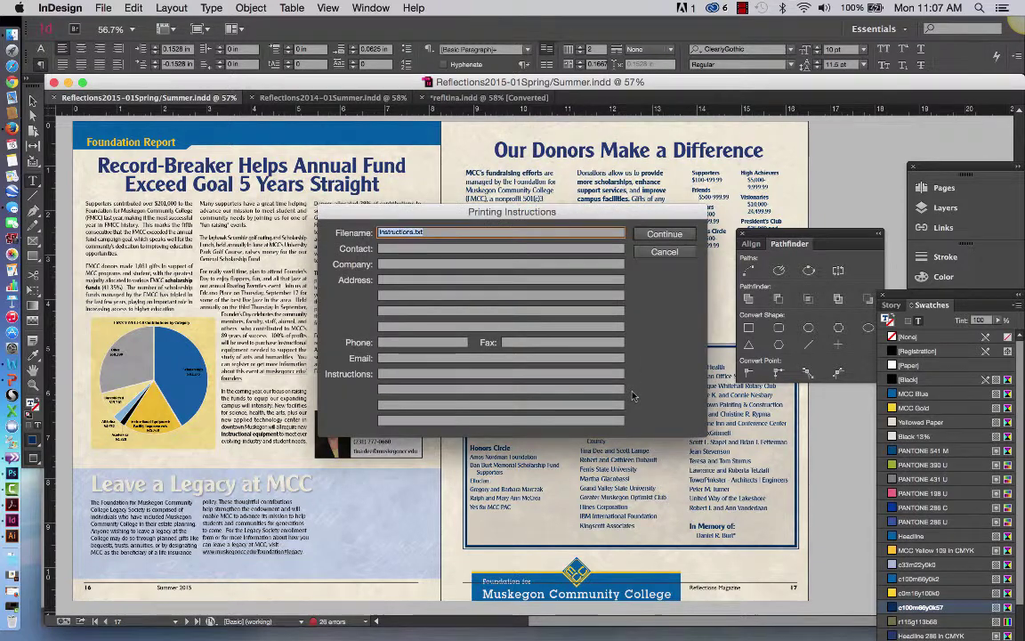
- Accept the Instructions.txt printing instructions and continue to the package folder options
click(653, 236)
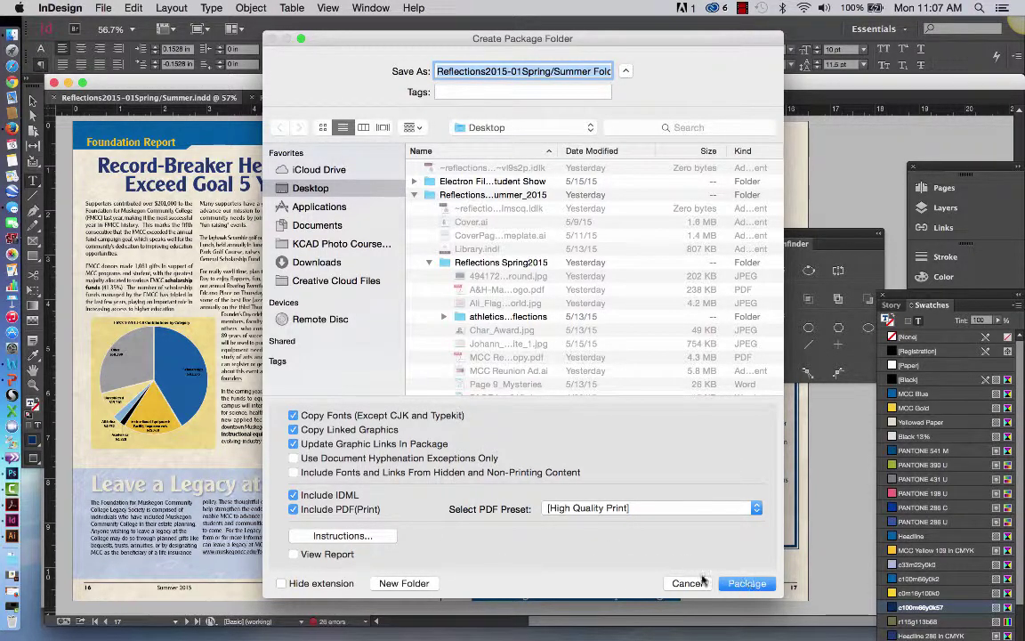
- Start packaging, acknowledging the font, overset text, missing links and packaging failure alerts
click(746, 584)
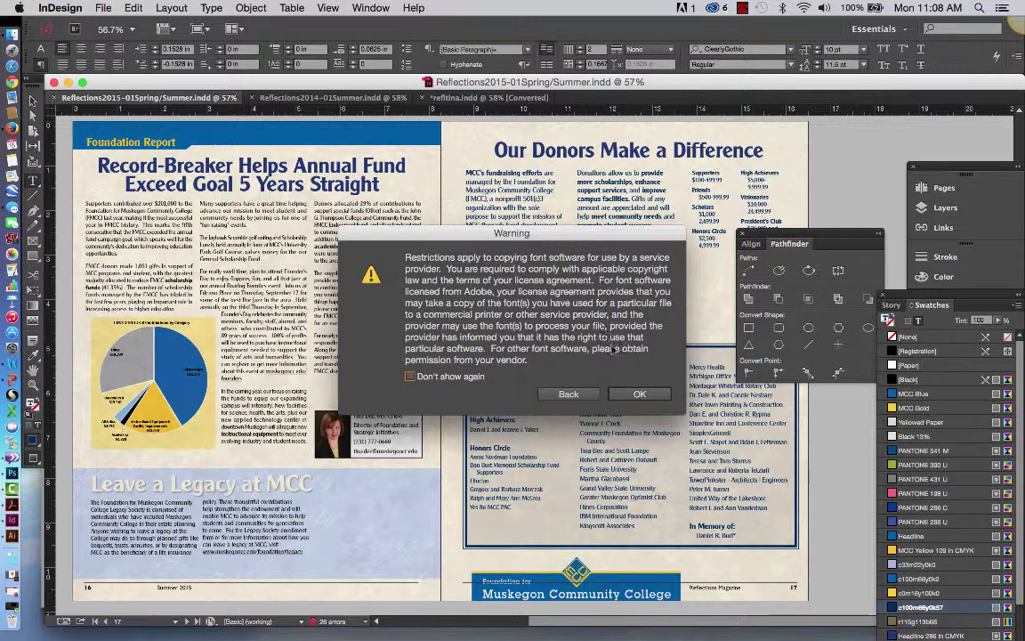
click(619, 395)
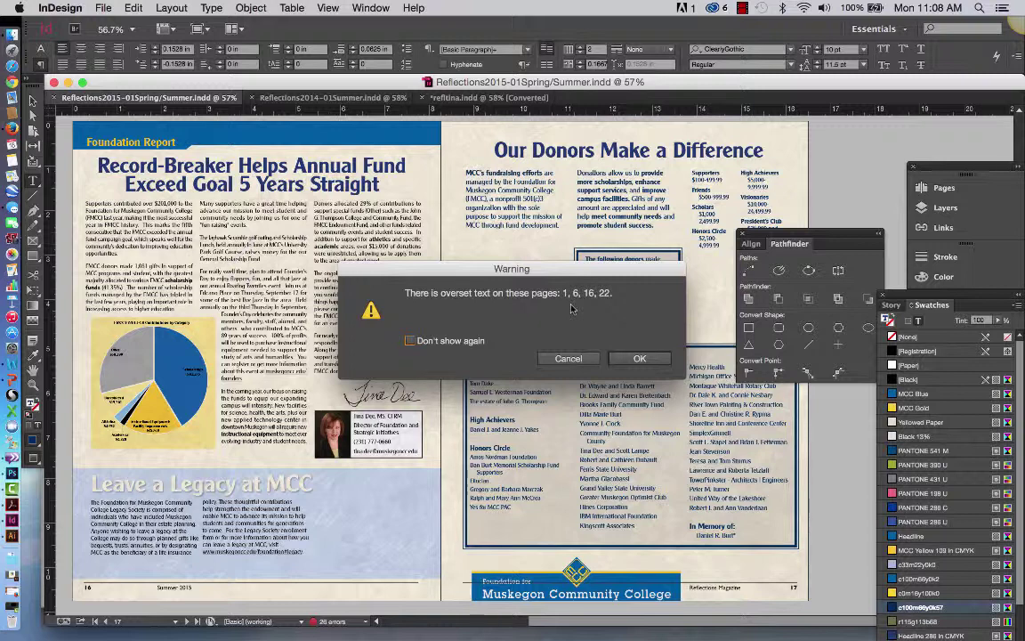
click(637, 358)
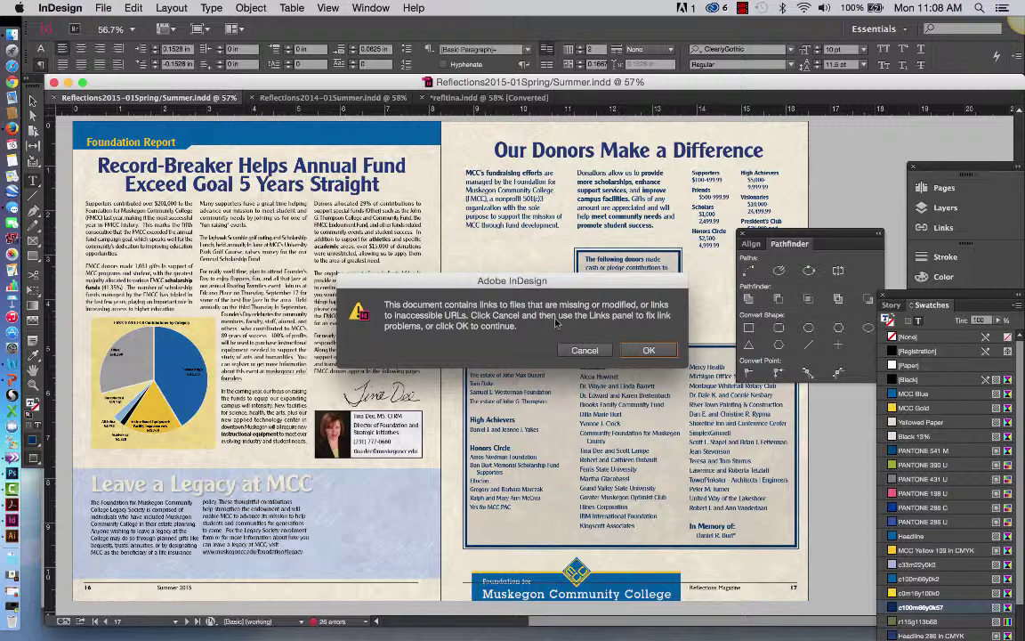
click(644, 351)
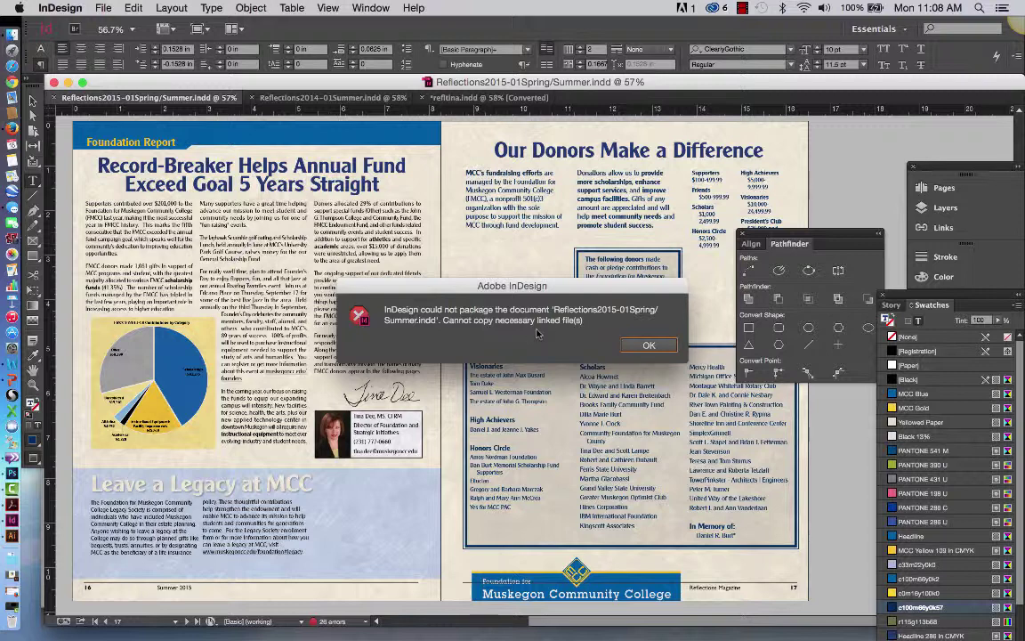
click(647, 345)
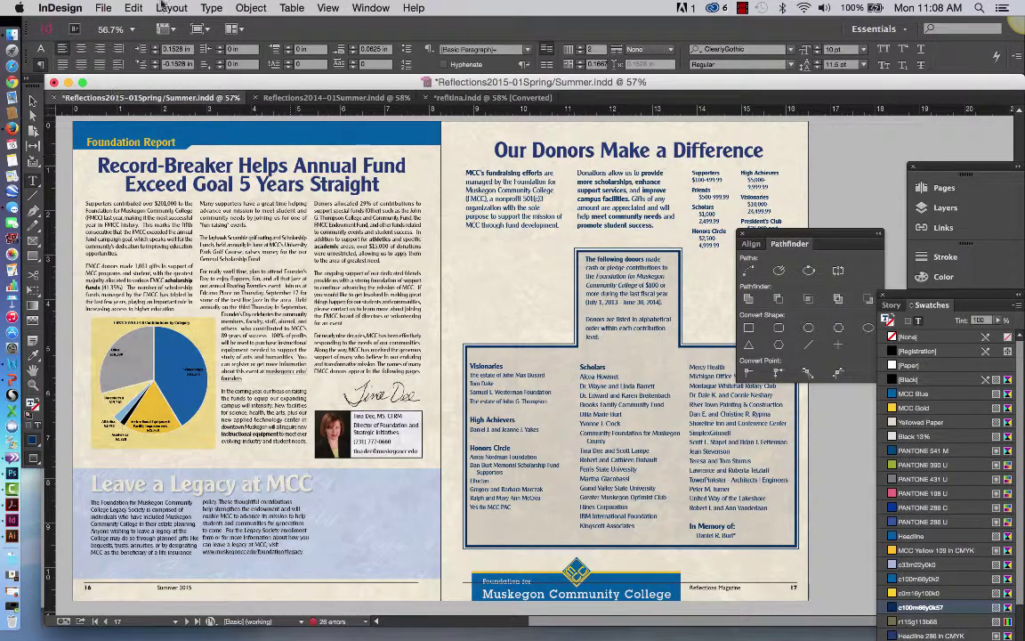
- Browse the Reflections and Electron Files For Student Show folders in the Open dialog
click(101, 8)
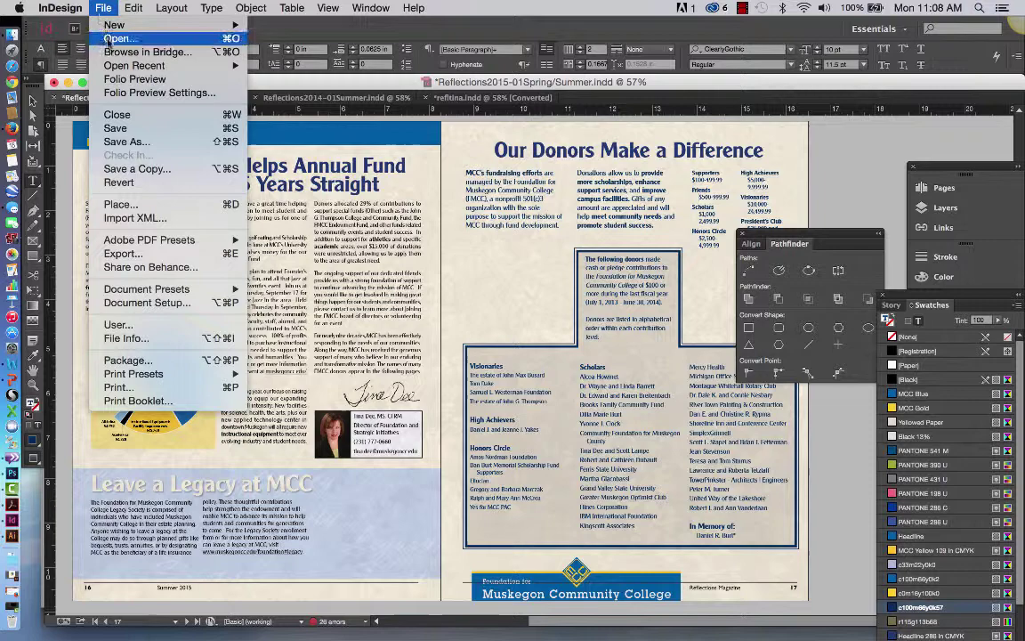
click(111, 39)
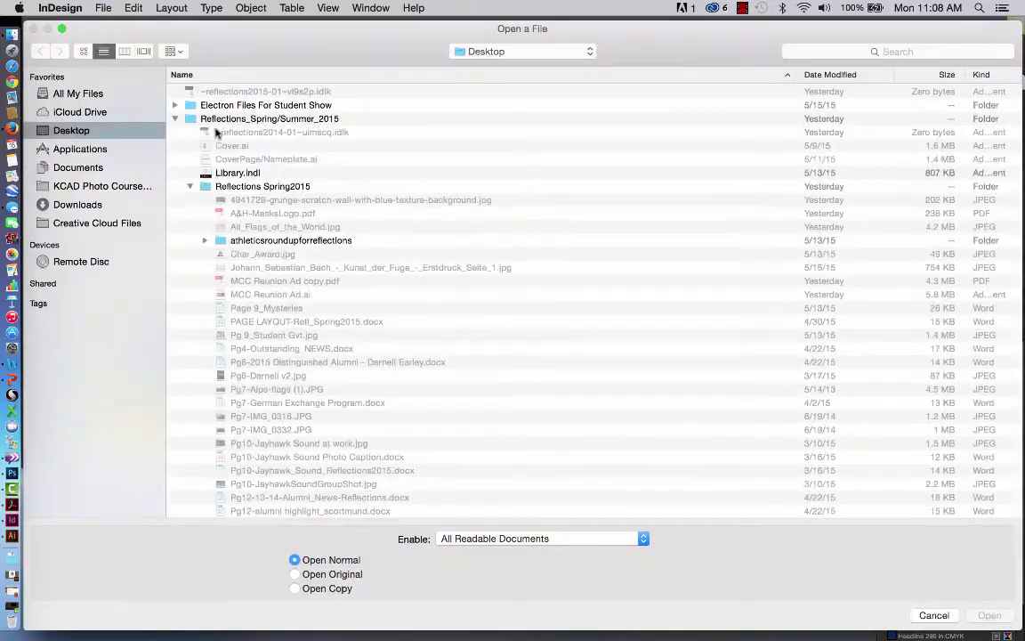
click(174, 119)
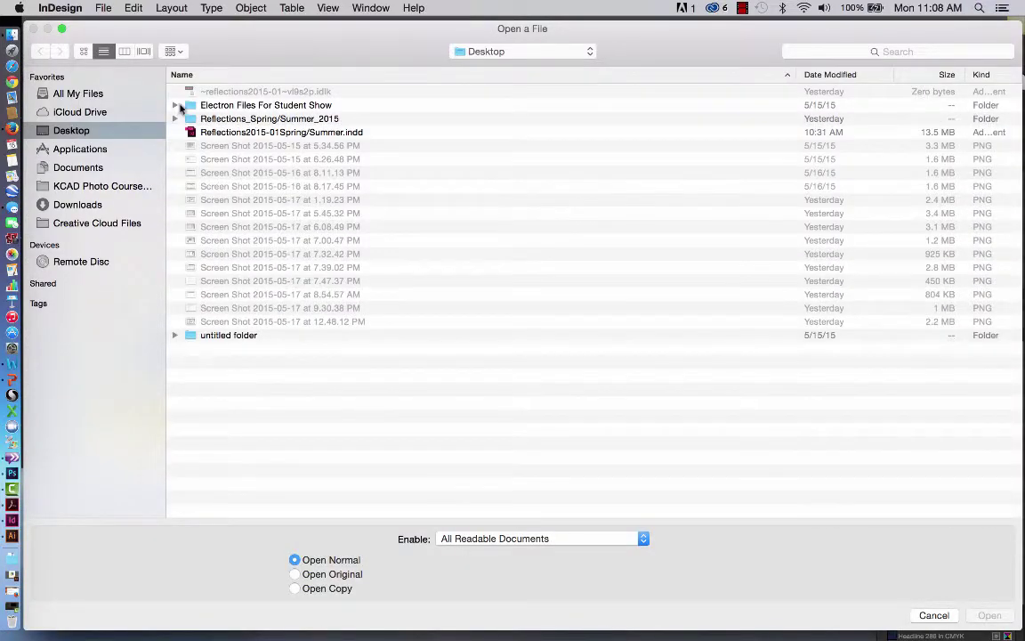
click(175, 105)
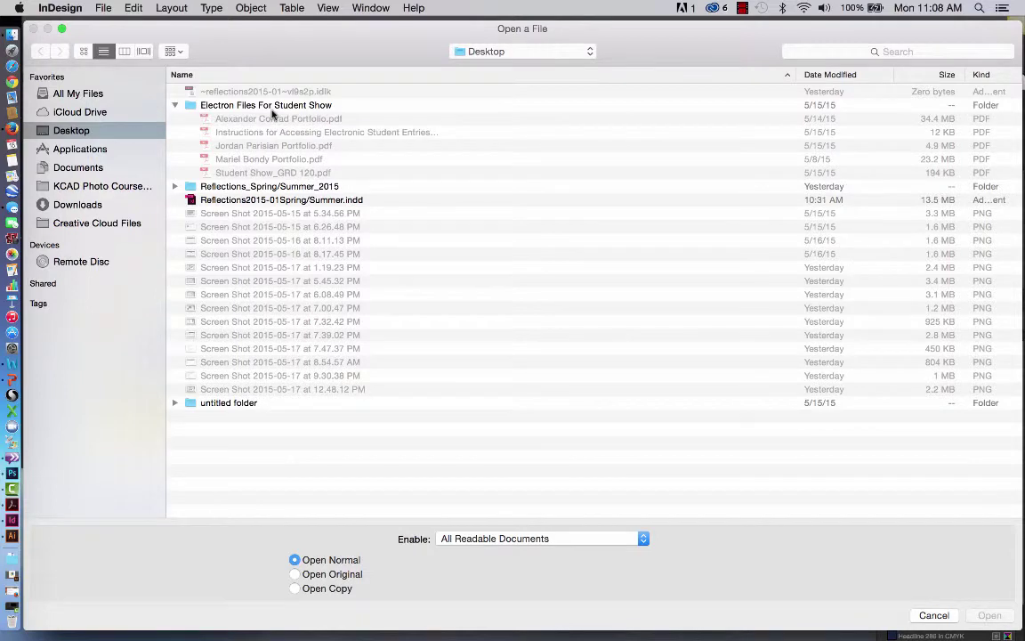
click(174, 105)
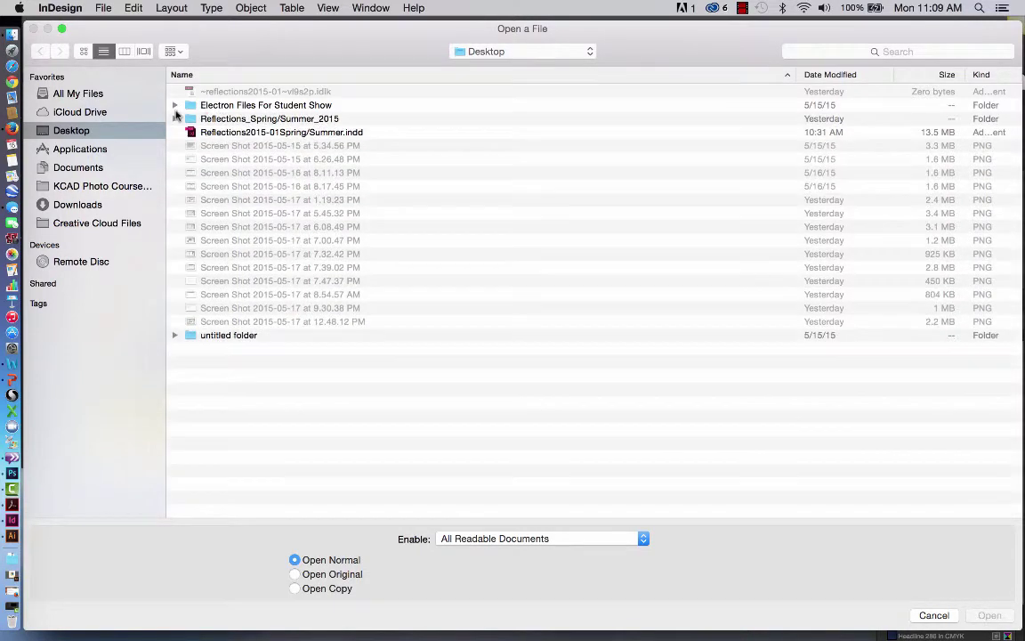
click(250, 133)
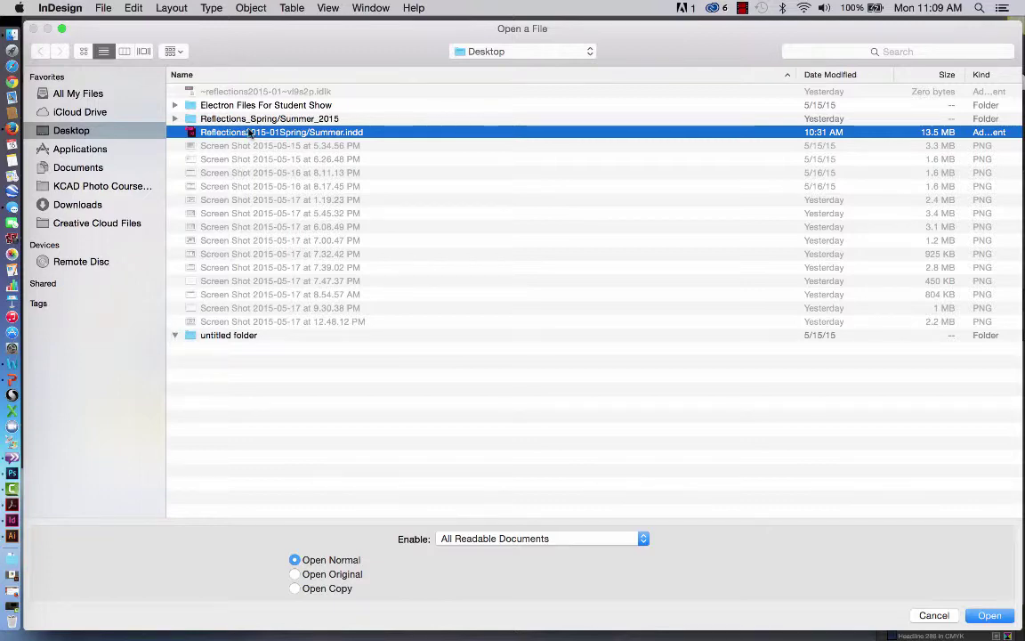
- Open Reflections_Spring-Summer_2014_FMCC_v2.indd from Reflections Spring2015, dismissing the missing-links alert
click(176, 118)
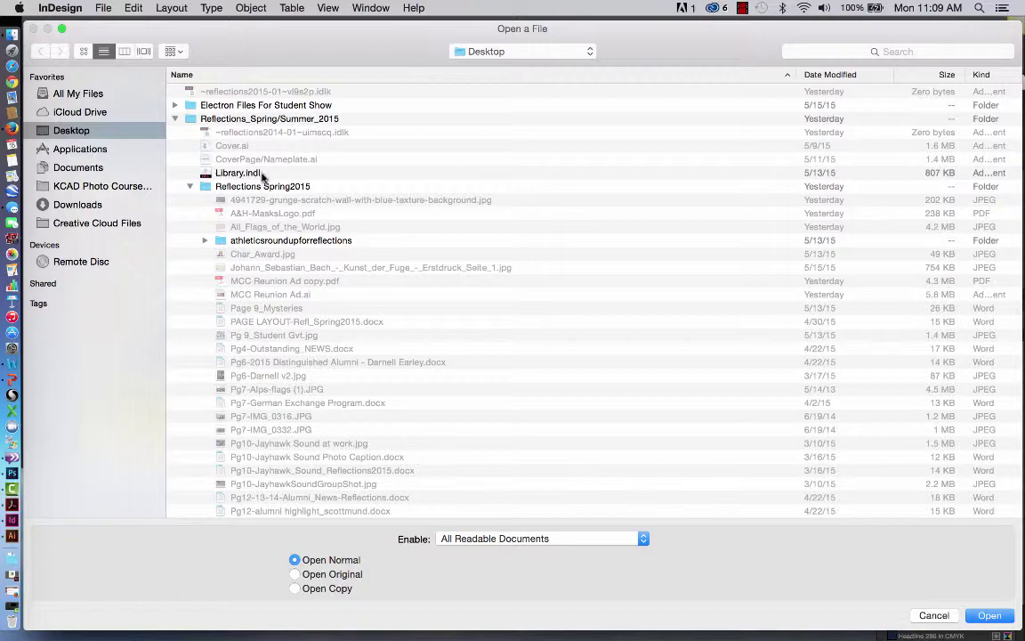
click(245, 187)
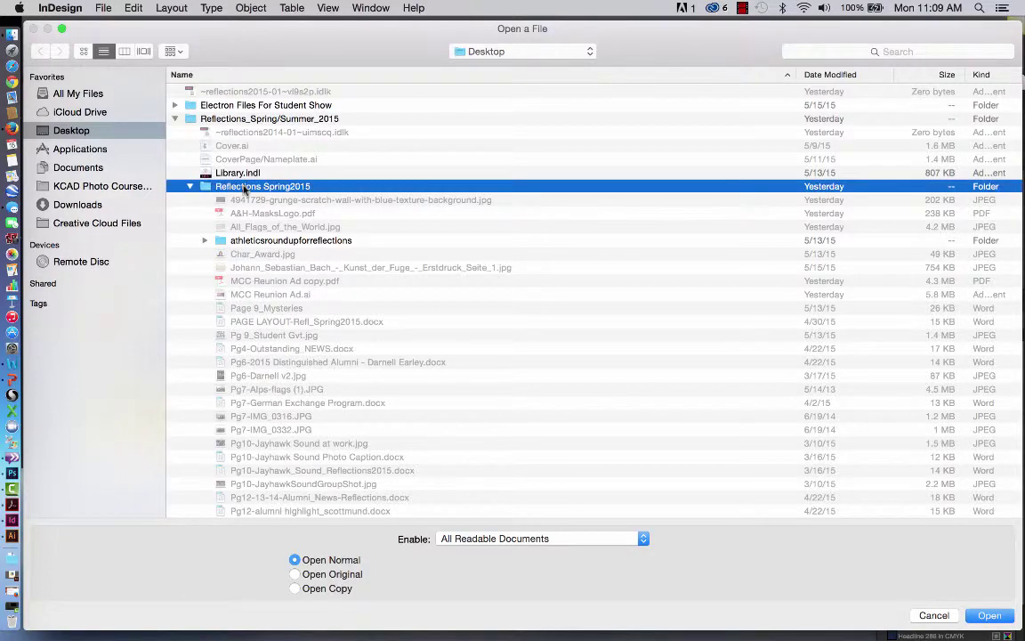
scroll(279, 282, down, 5)
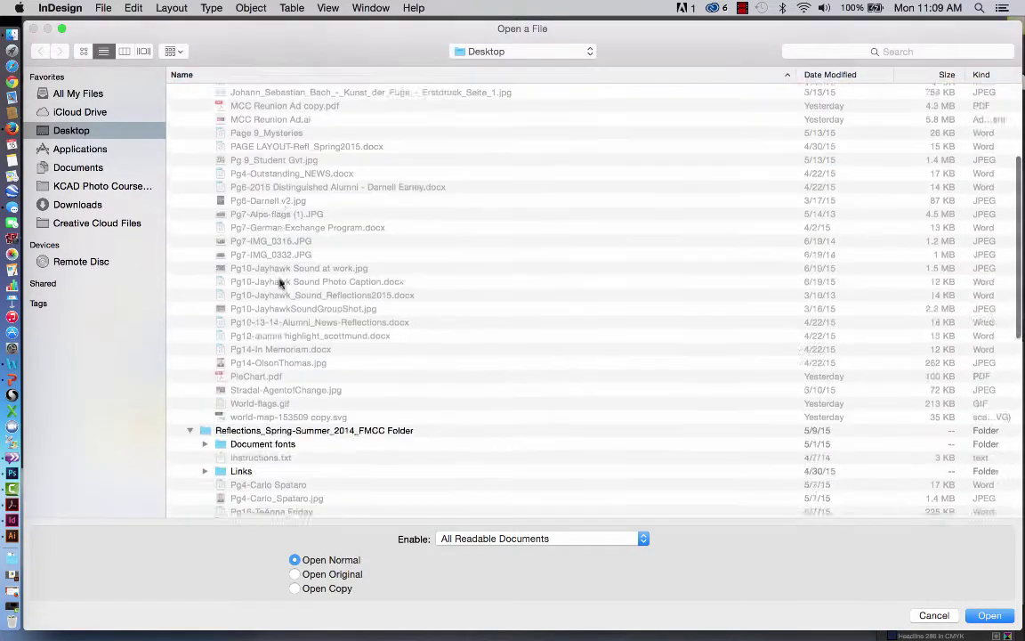
scroll(279, 282, down, 5)
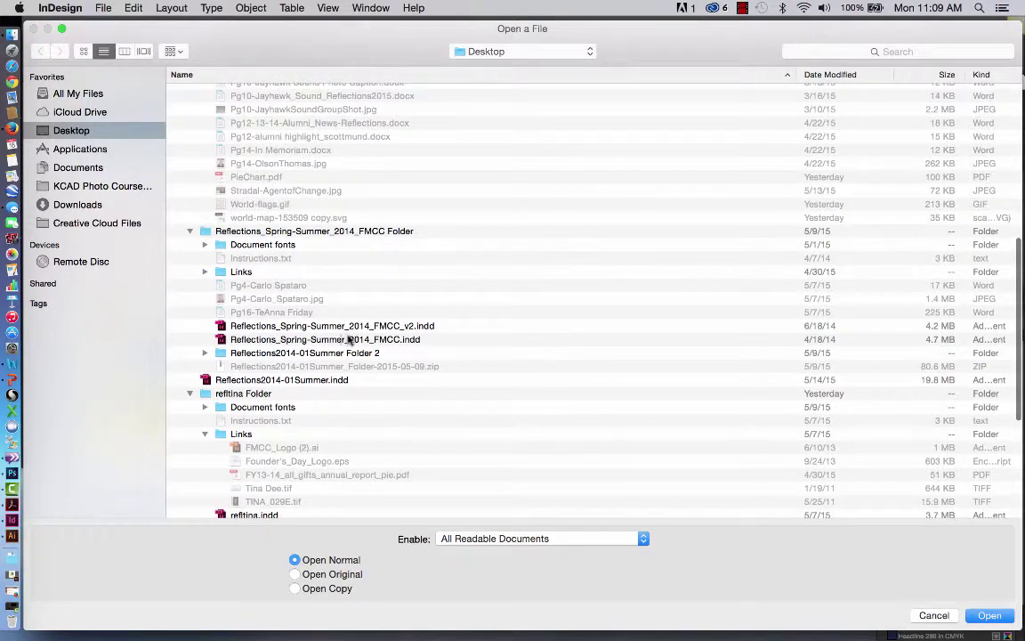
click(350, 328)
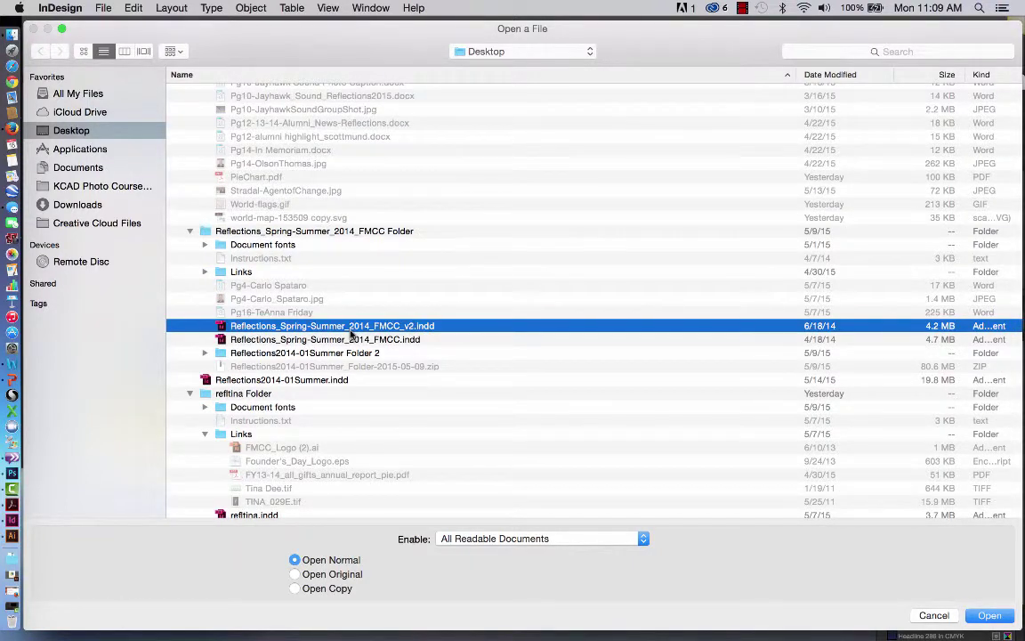
double_click(351, 332)
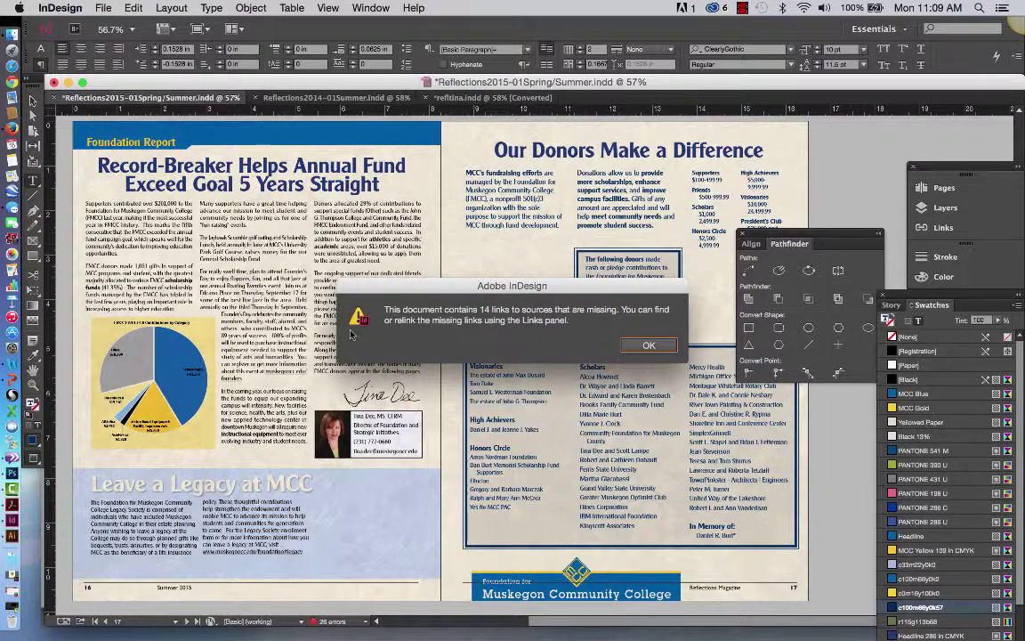
click(652, 347)
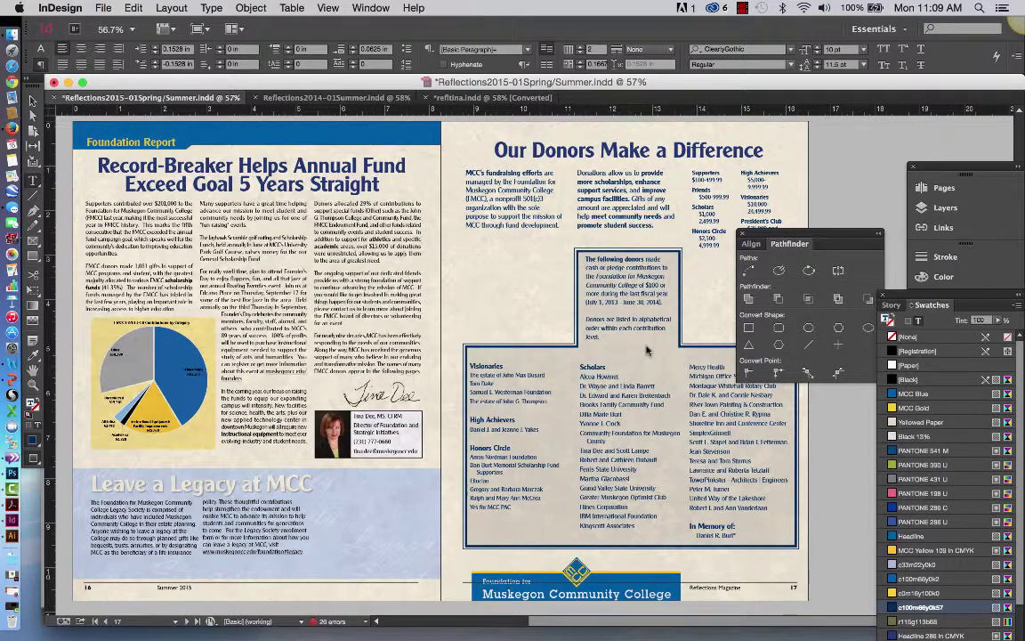
scroll(320, 304, down, 3)
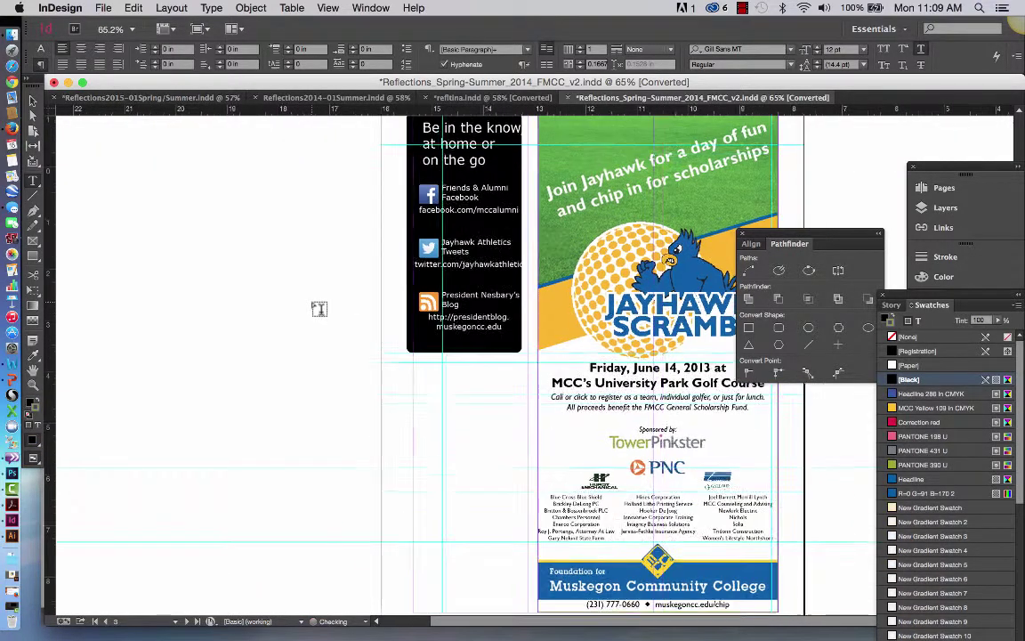
- Start packaging the flyer and agree to save the publication first
click(103, 7)
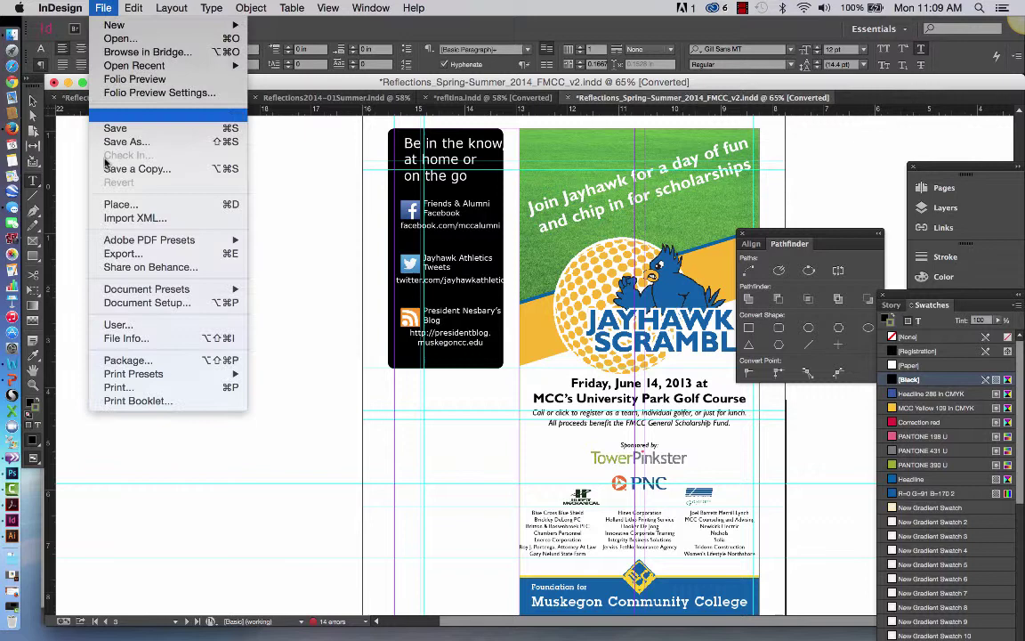
click(129, 360)
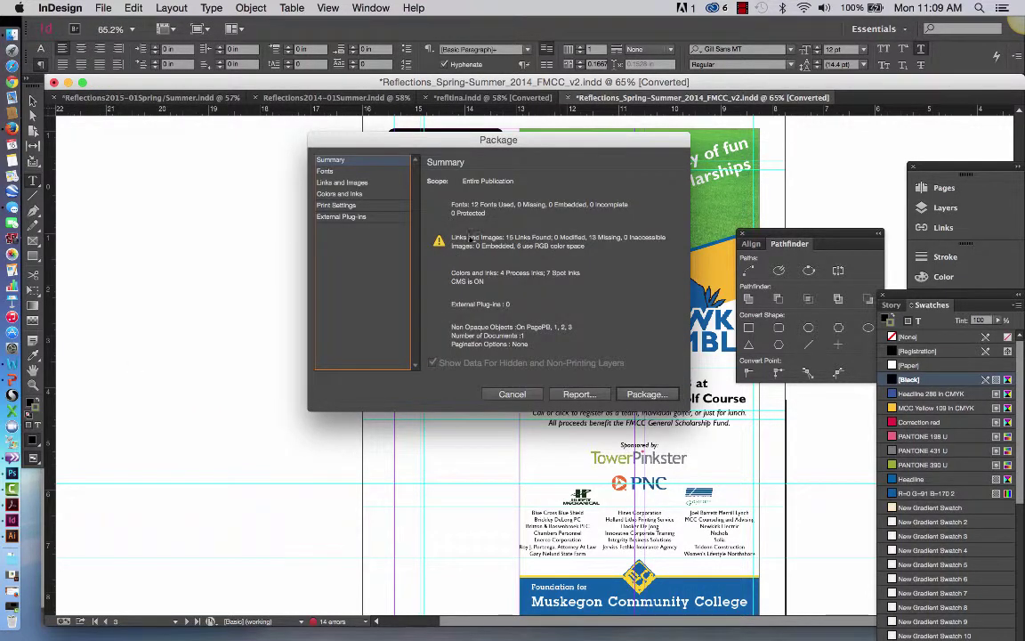
click(647, 395)
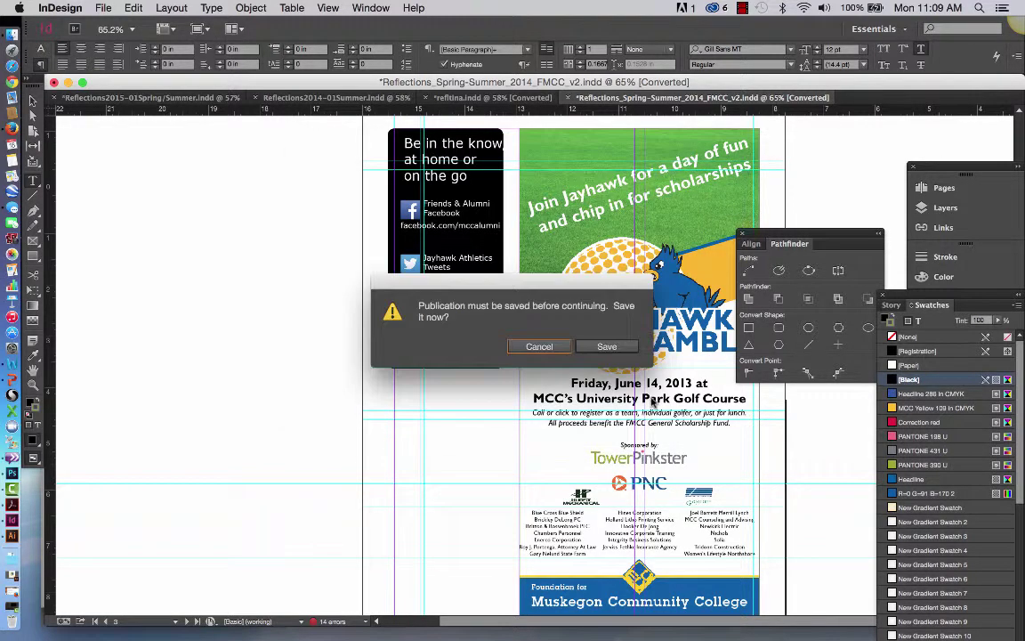
click(607, 347)
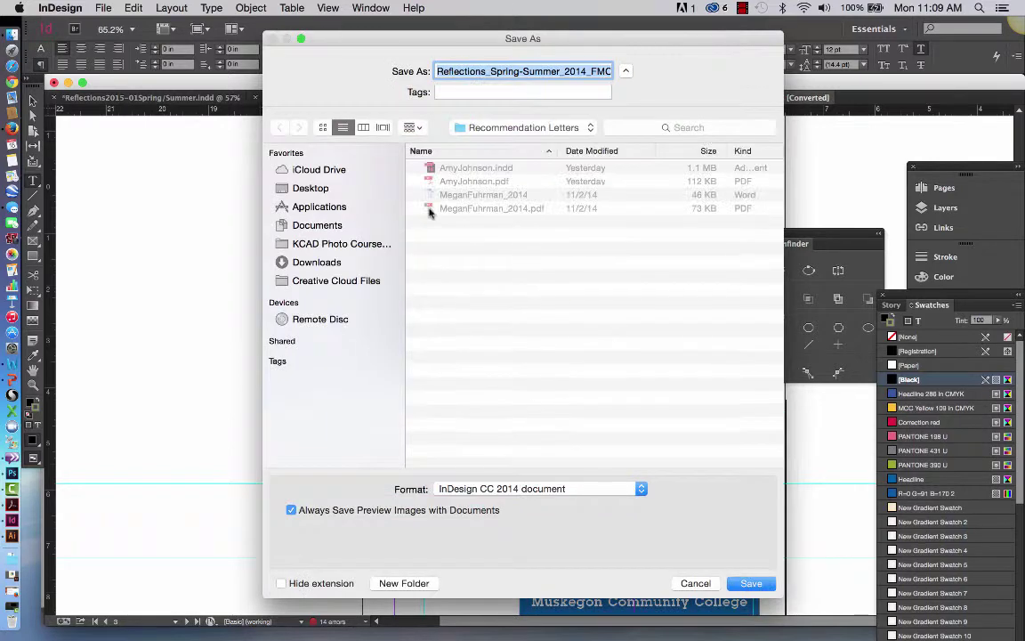
- Save the flyer to the Desktop as Test.indd
click(293, 188)
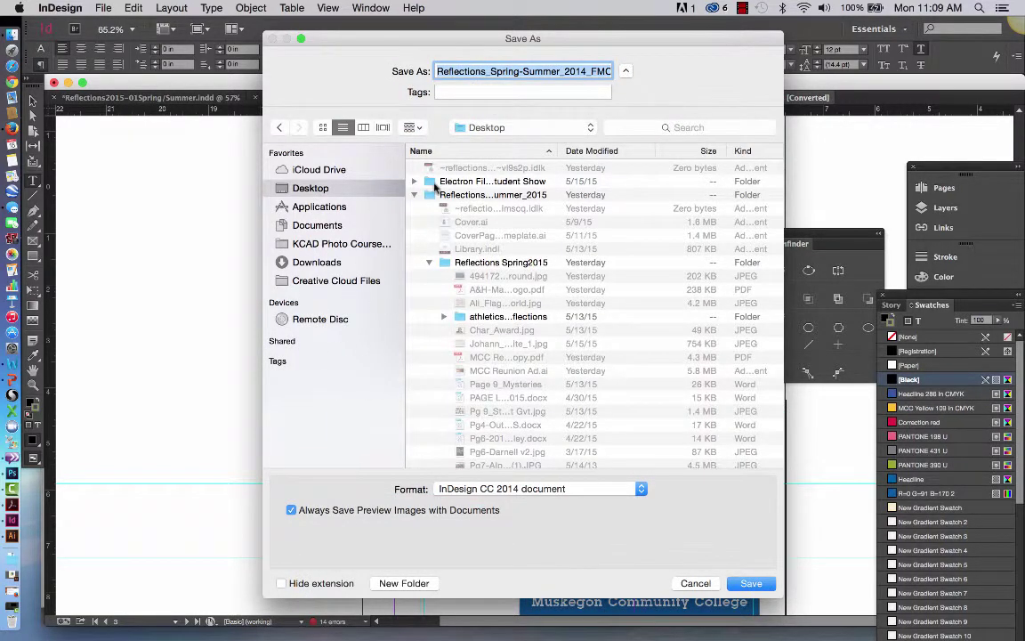
click(534, 72)
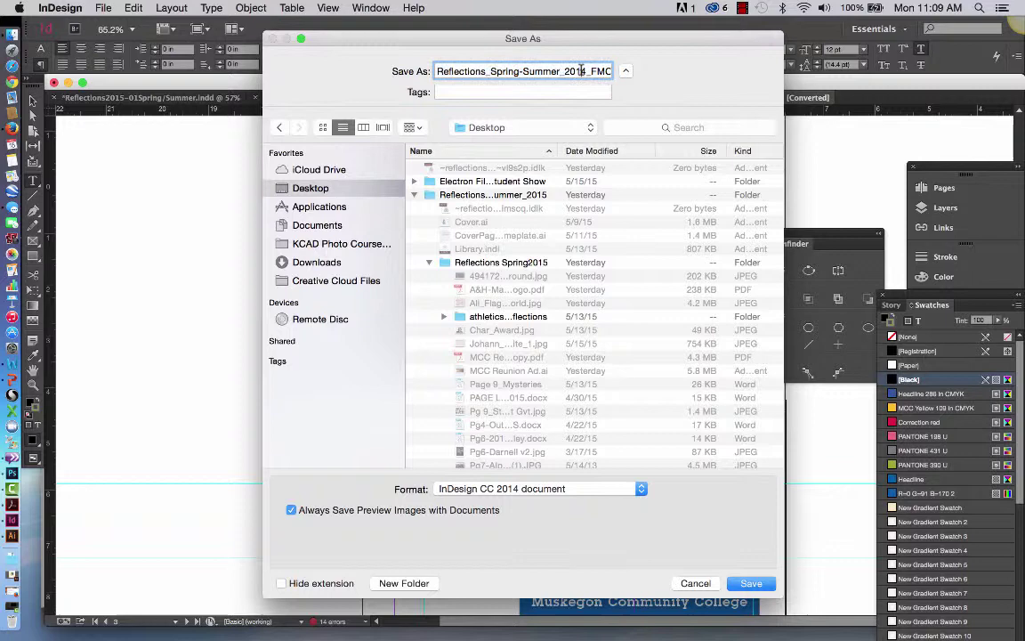
drag(435, 71, 623, 79)
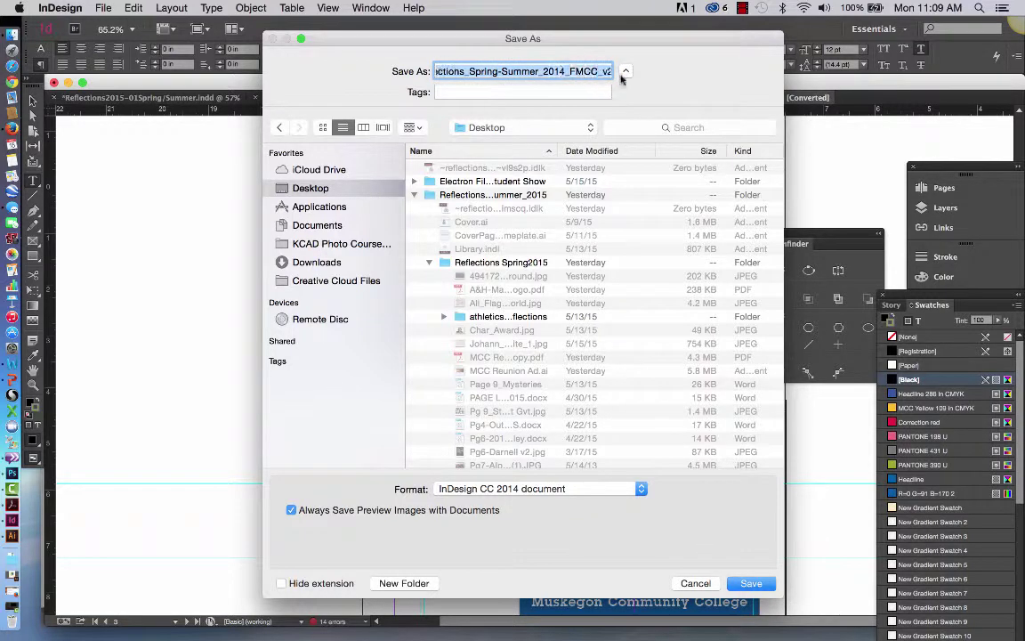
text(Testdd)
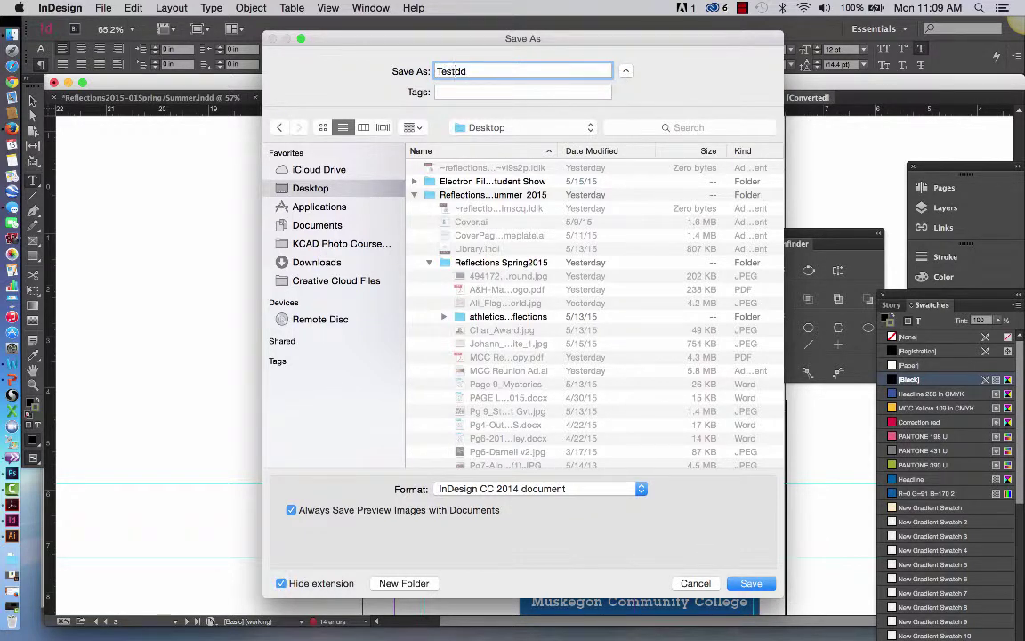
click(456, 71)
text(n)
click(752, 585)
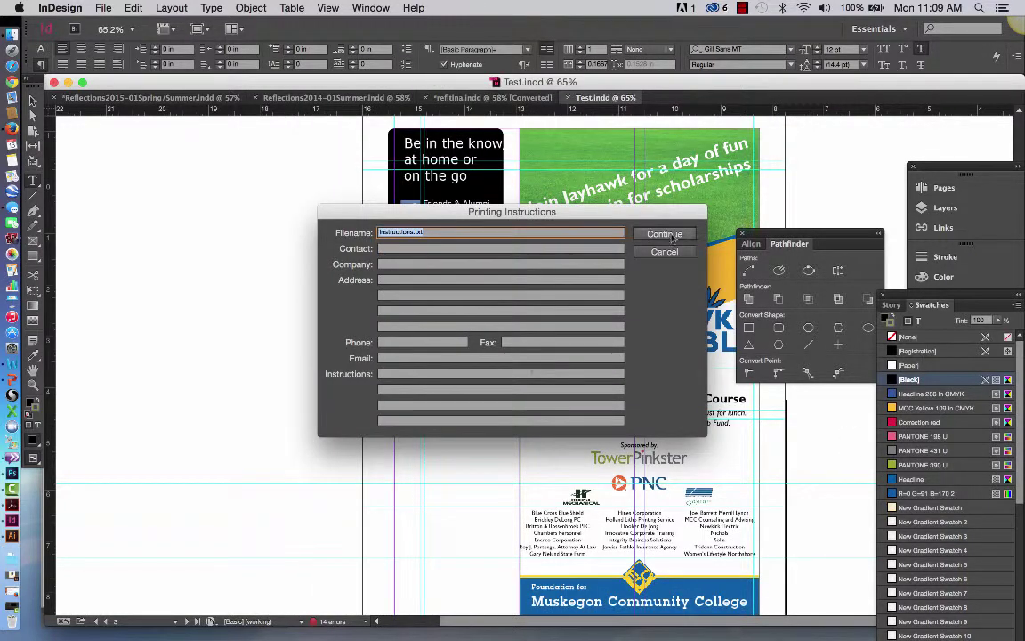
- Package Test.indd into Test Folder on the Desktop, accepting the font, overset and links warnings
click(665, 234)
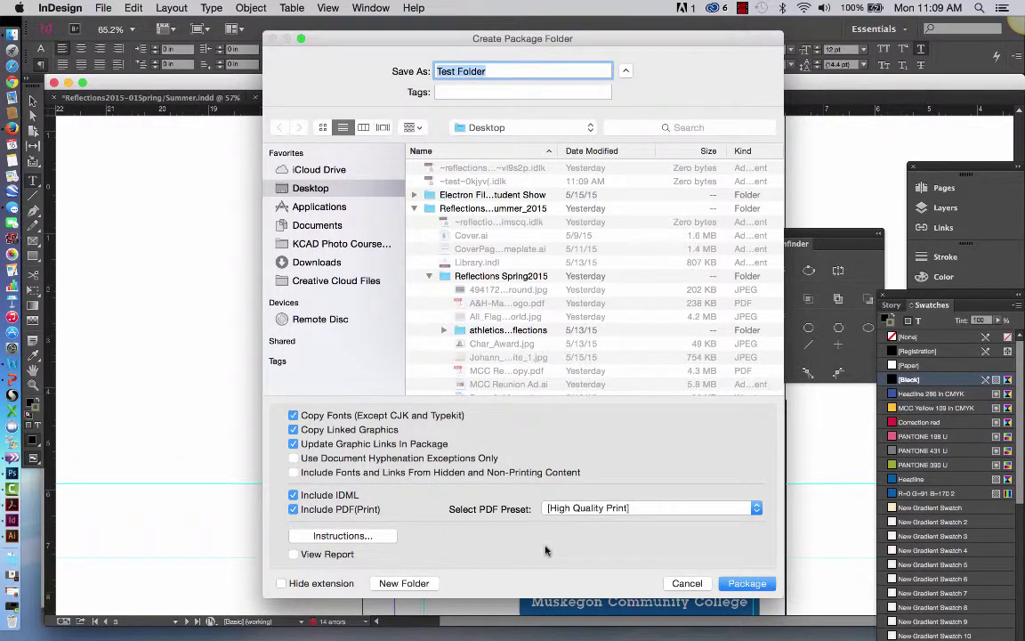
click(743, 583)
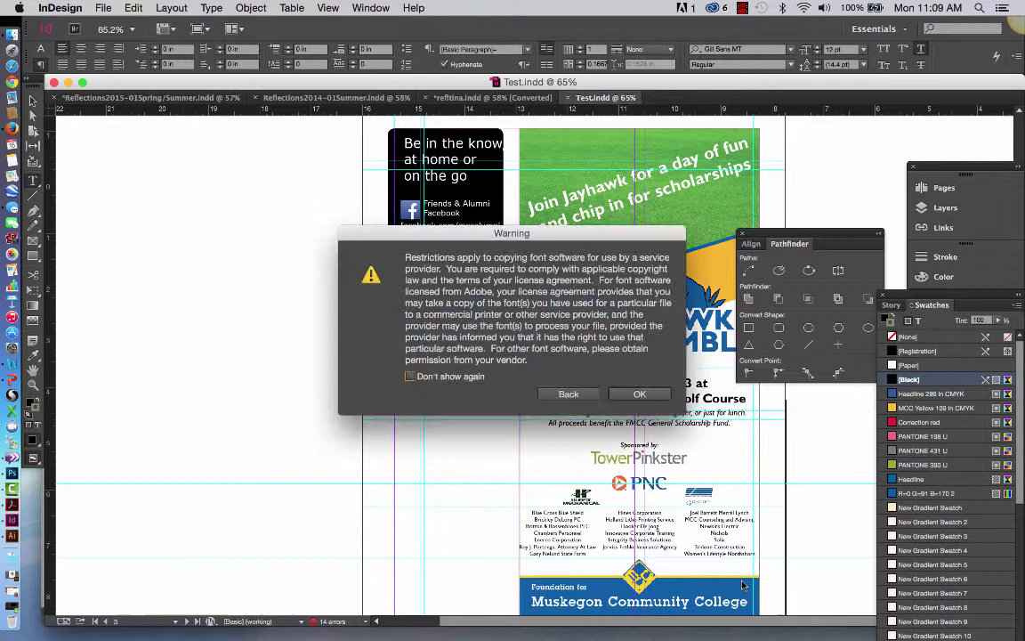
click(638, 393)
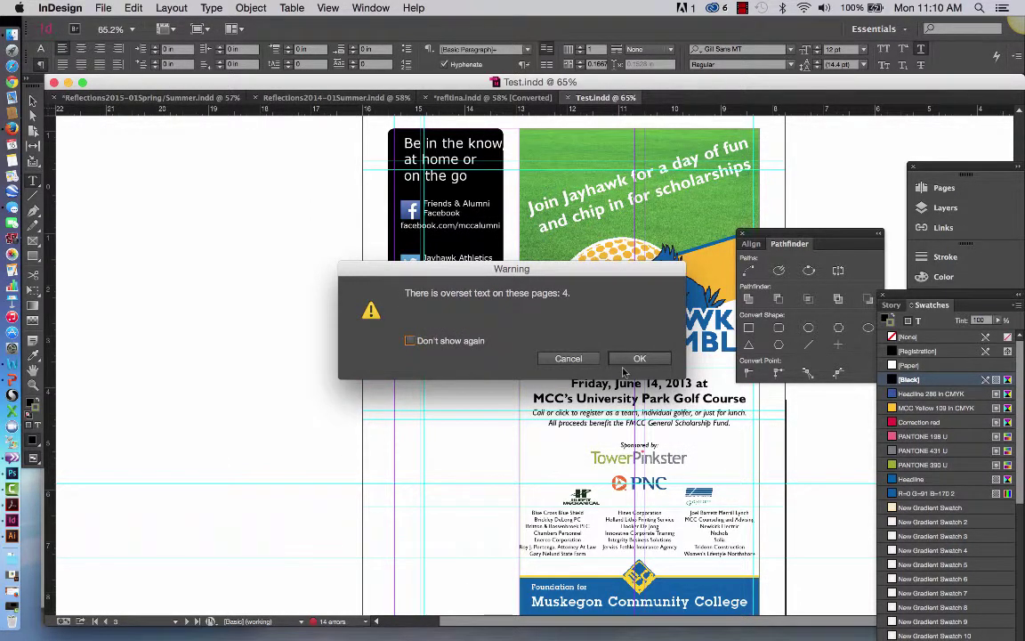
click(637, 357)
click(641, 353)
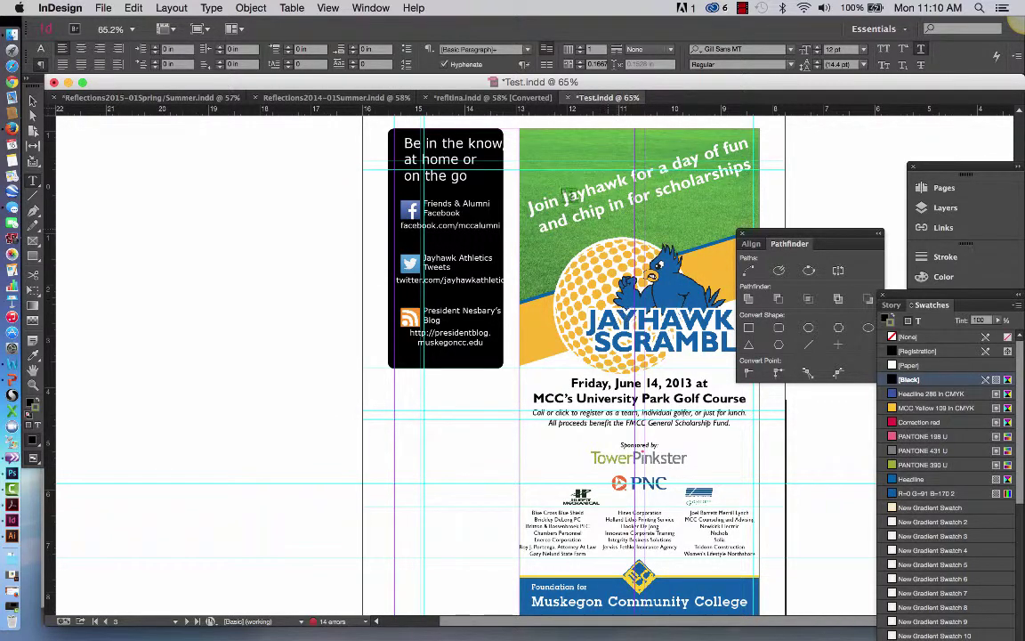
- Minimize InDesign, open Test Folder, and inspect its Document fonts and Links folders
click(67, 82)
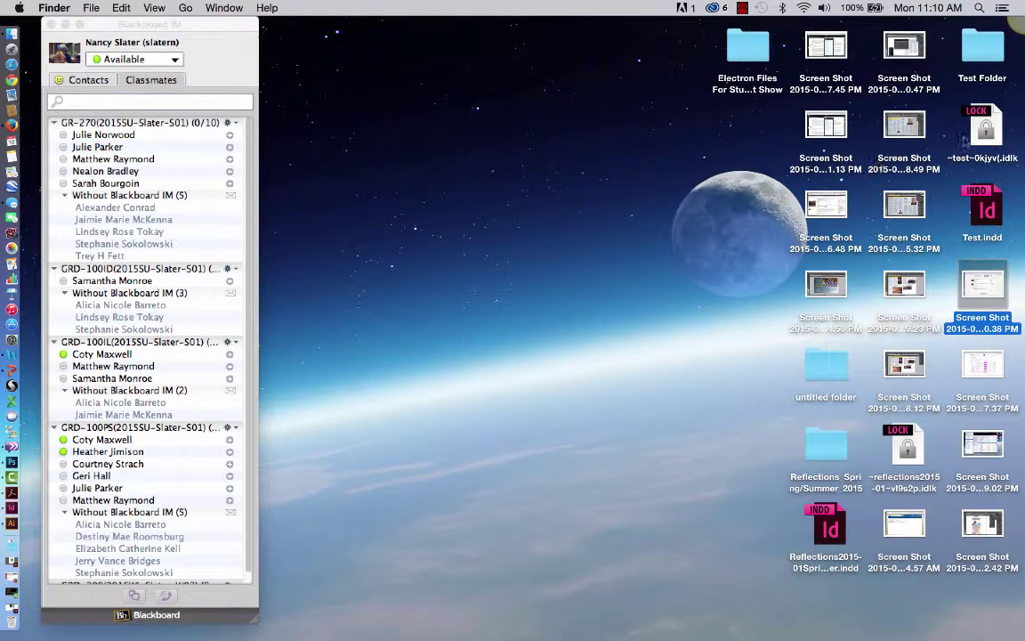
click(977, 55)
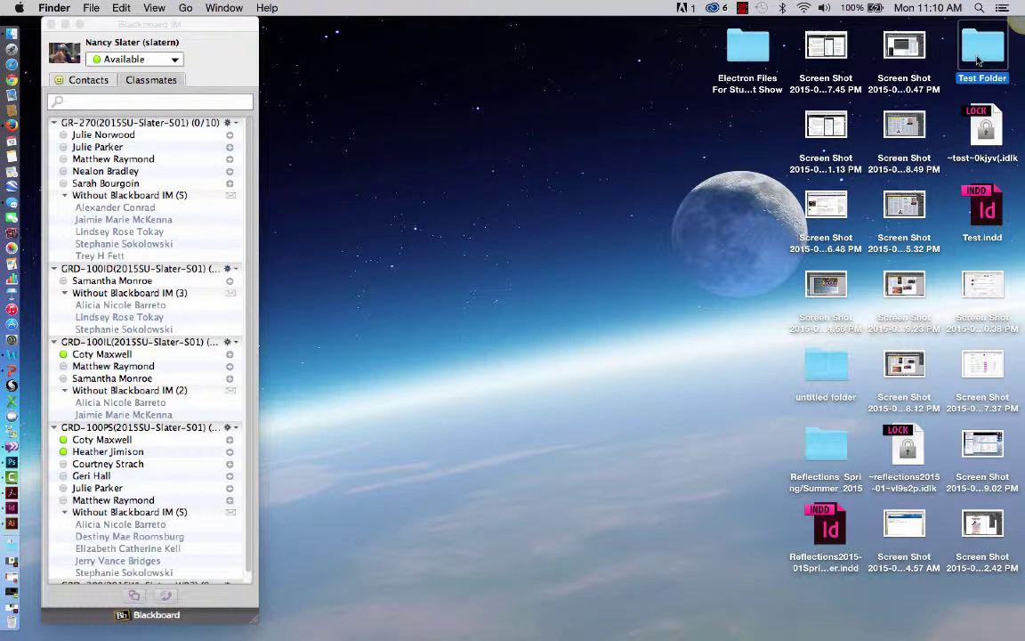
double_click(977, 56)
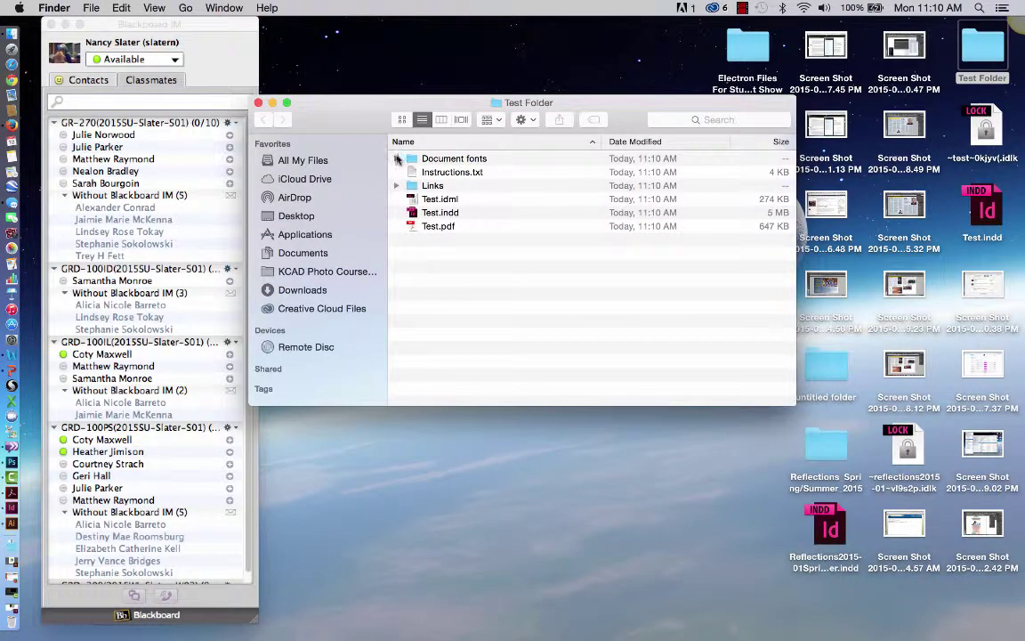
click(396, 159)
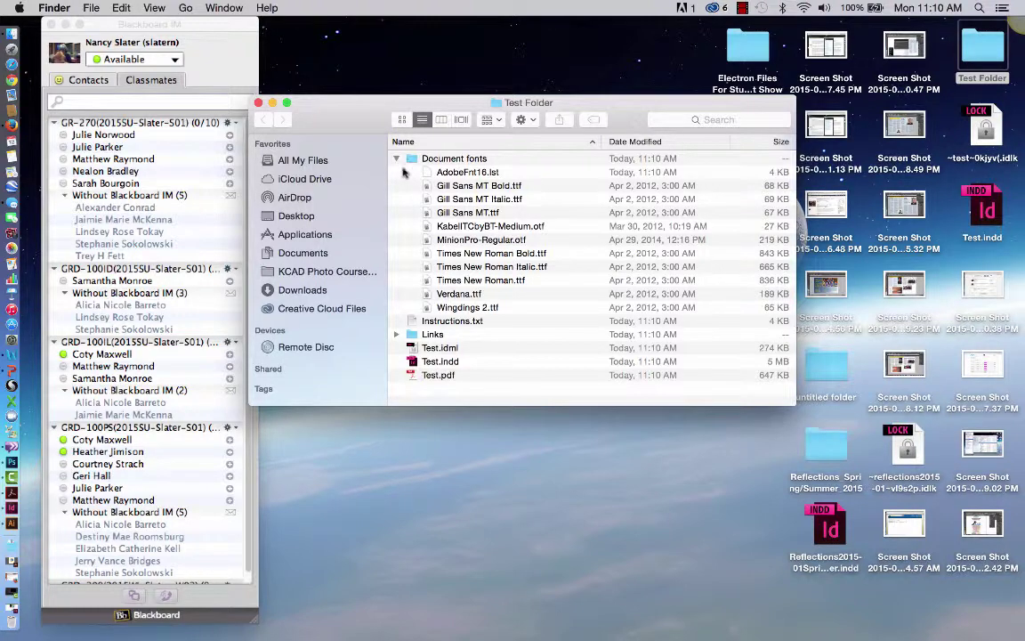
click(396, 159)
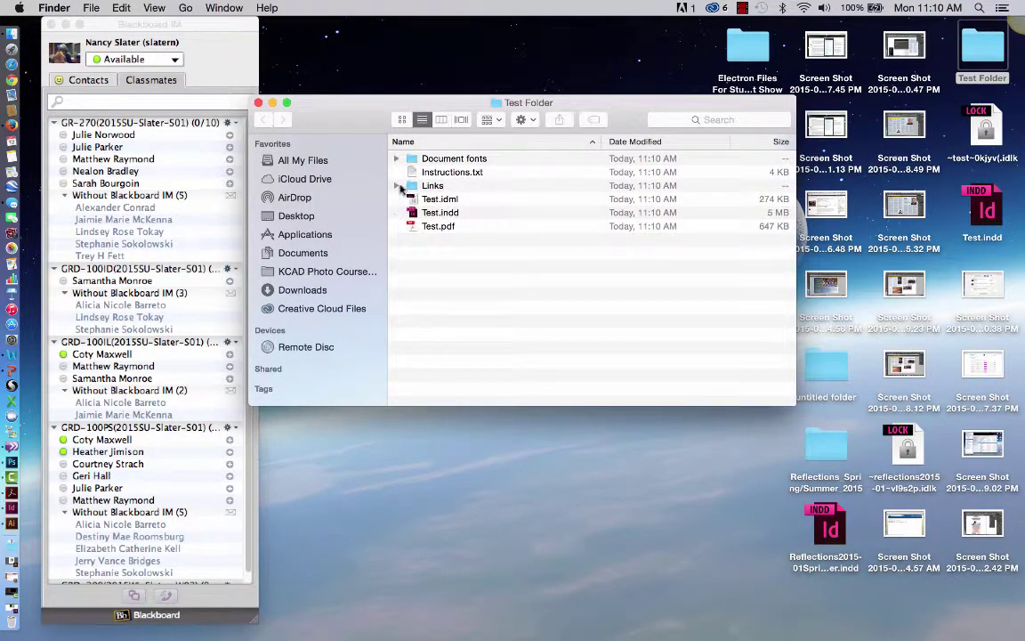
click(396, 185)
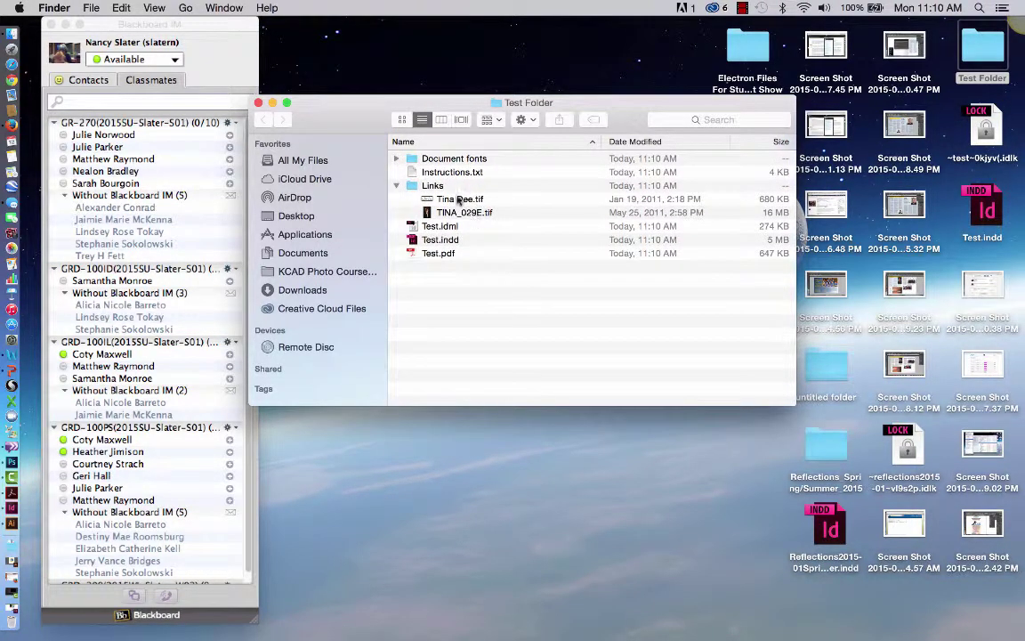
click(396, 185)
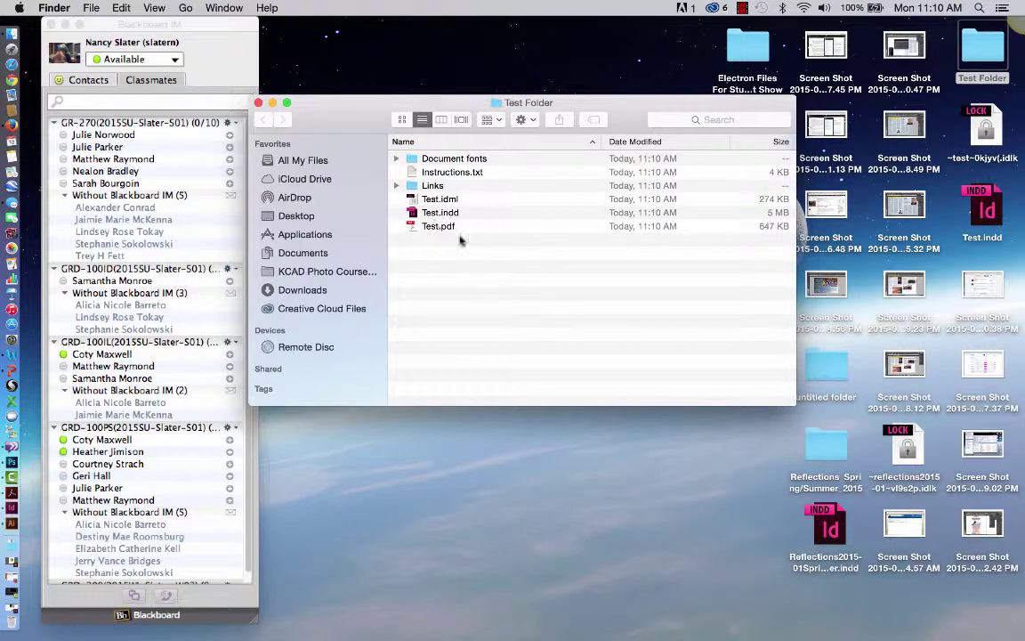
- Close the Test Folder Finder window
click(258, 103)
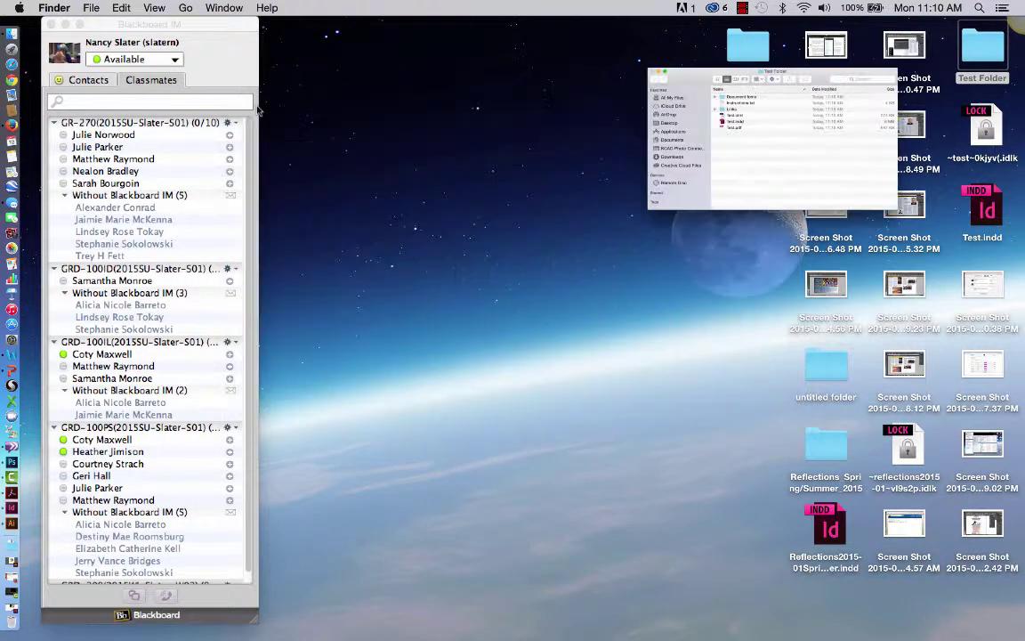